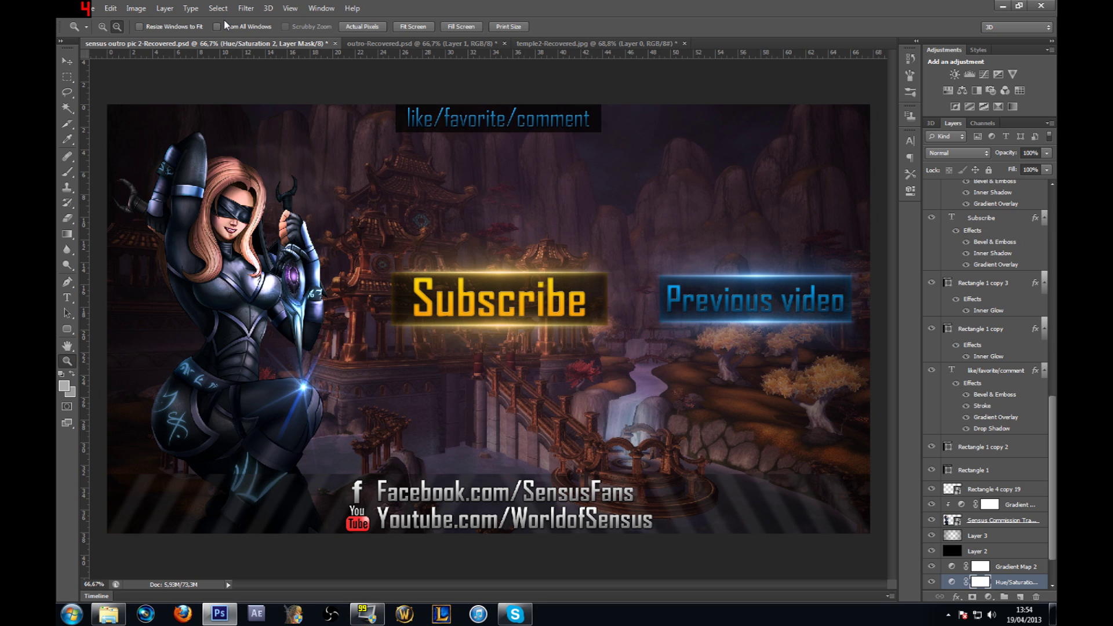
Switch to the temple2-Recovered.jpg document.
click(551, 42)
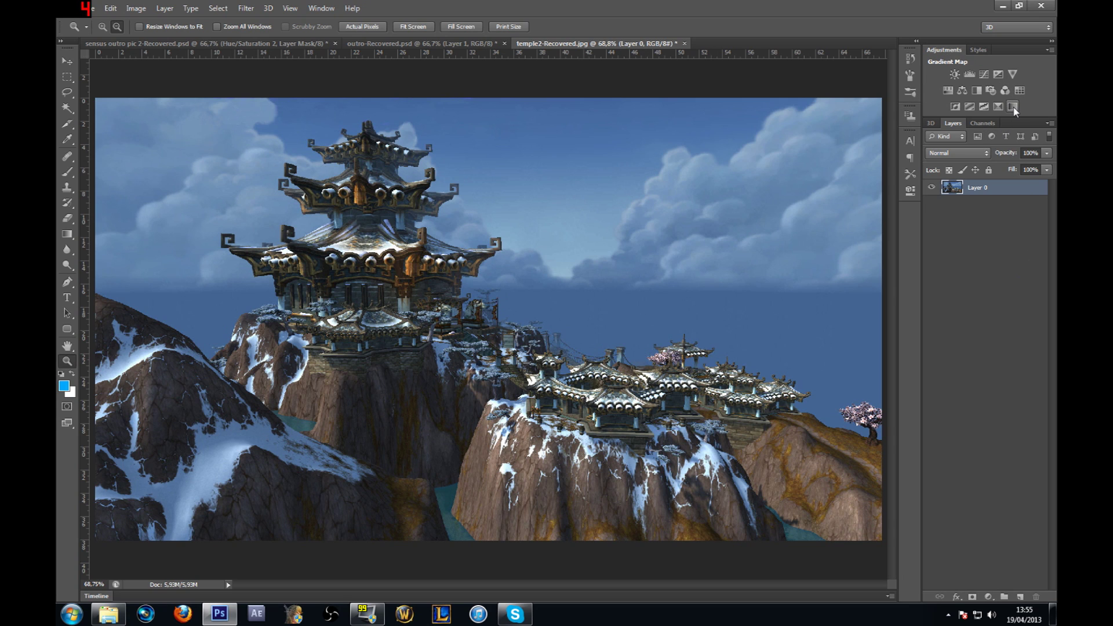
click(328, 7)
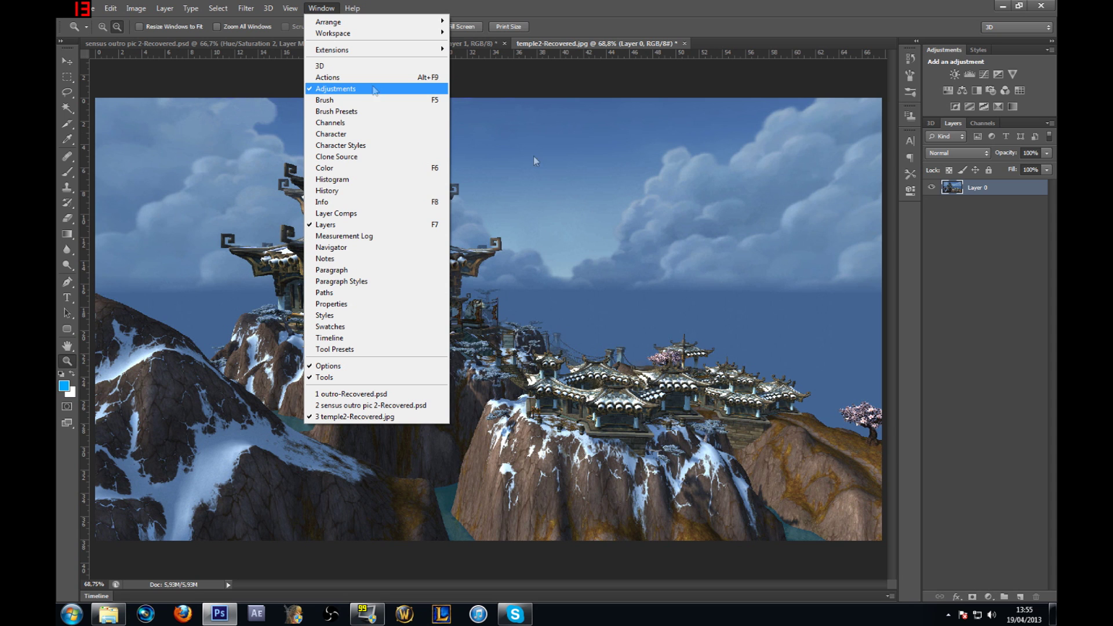
click(1031, 257)
Add a Gradient Map adjustment layer above Layer 0 and clip it to Layer 0.
click(1009, 188)
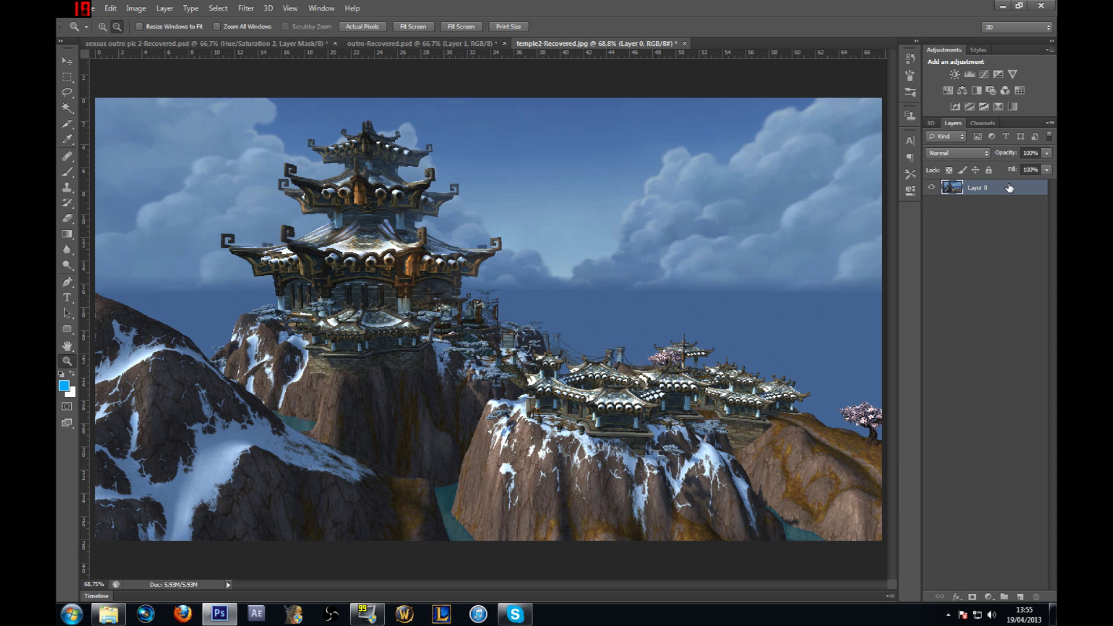
click(1012, 107)
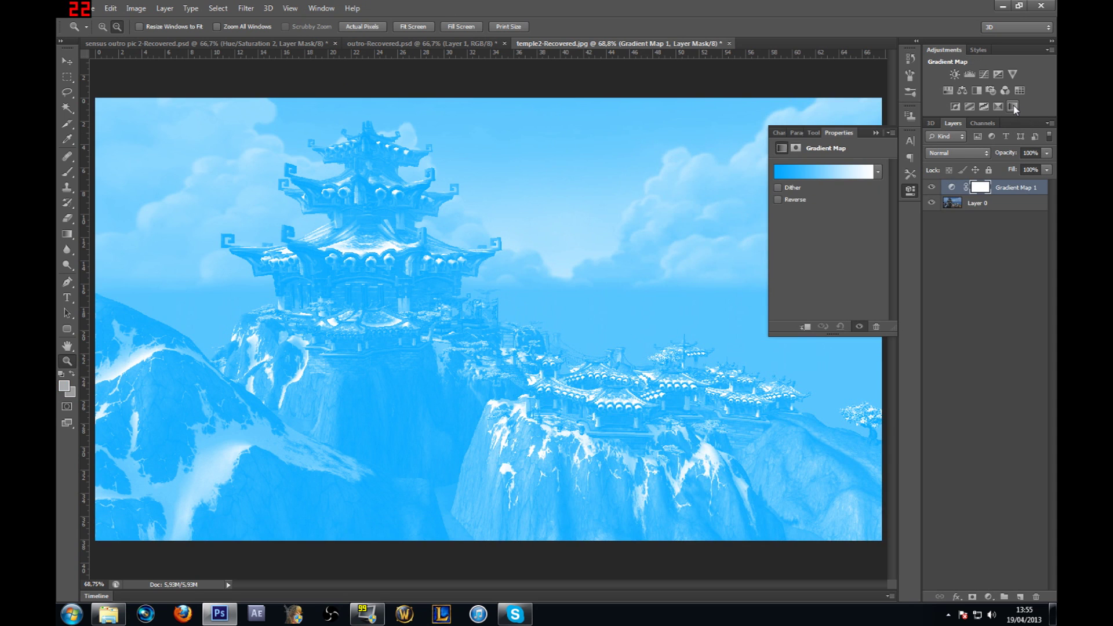
click(806, 328)
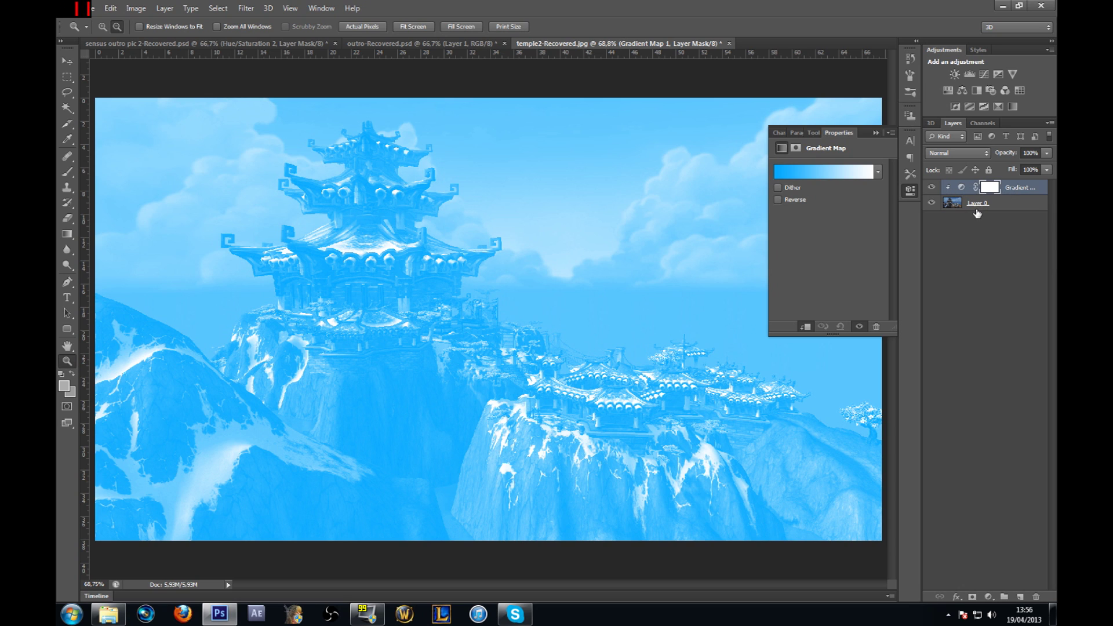
Give Gradient Map 1 the Black, White gradient preset.
click(991, 244)
click(989, 204)
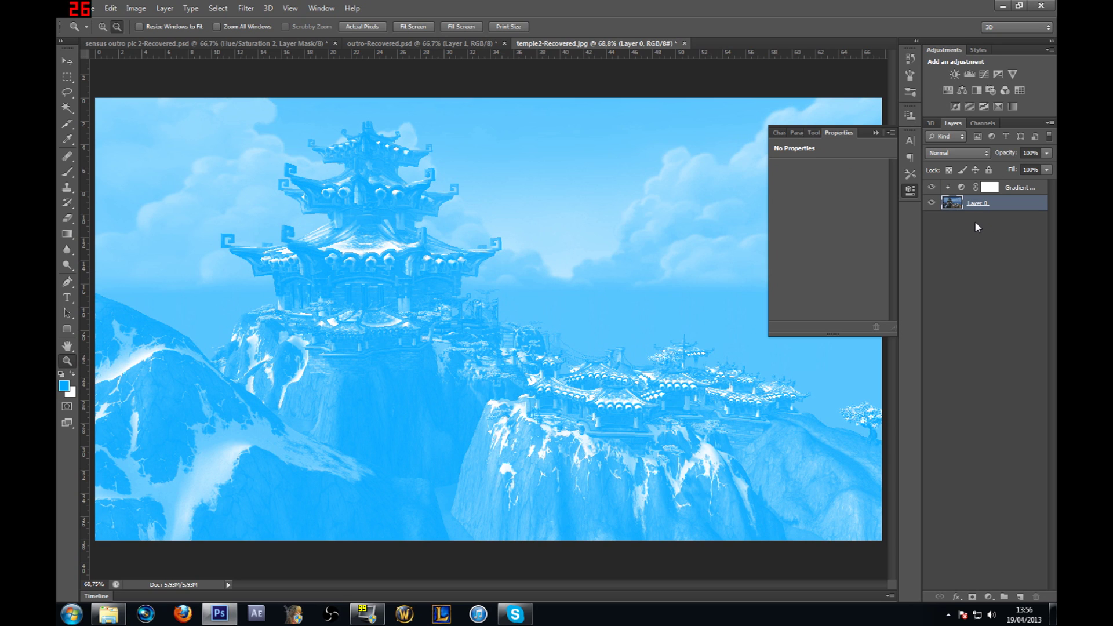
click(1005, 189)
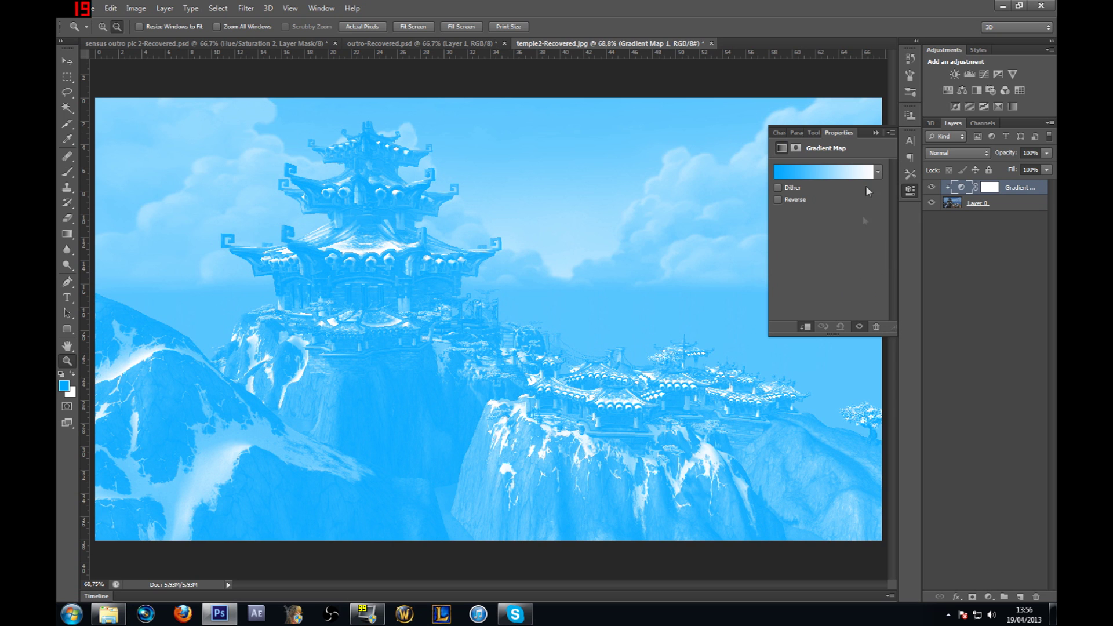
click(845, 175)
click(734, 197)
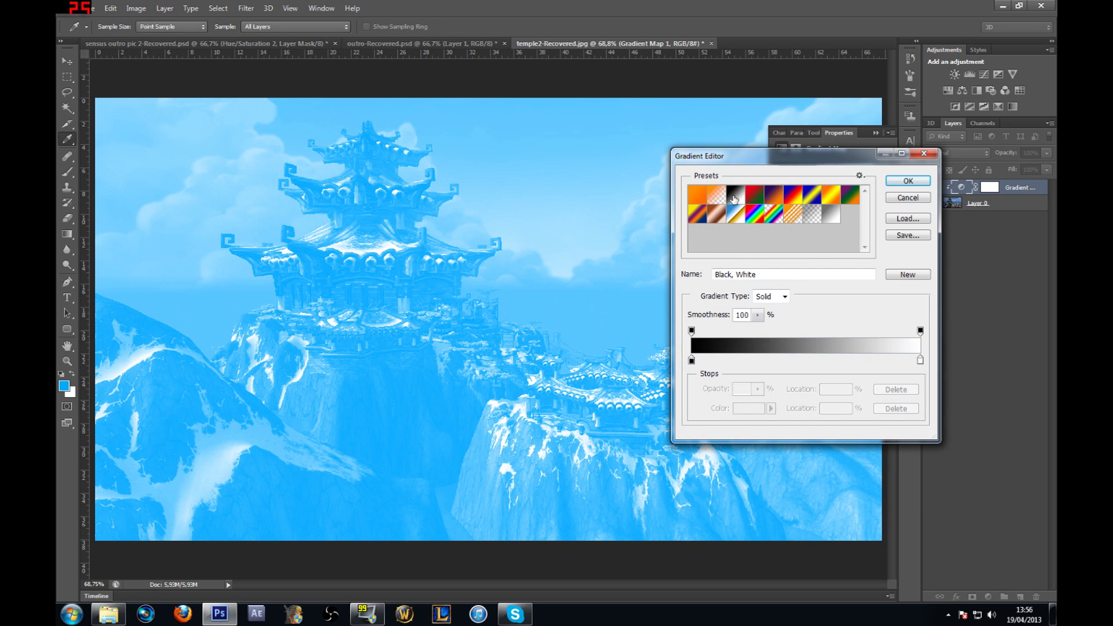
click(904, 181)
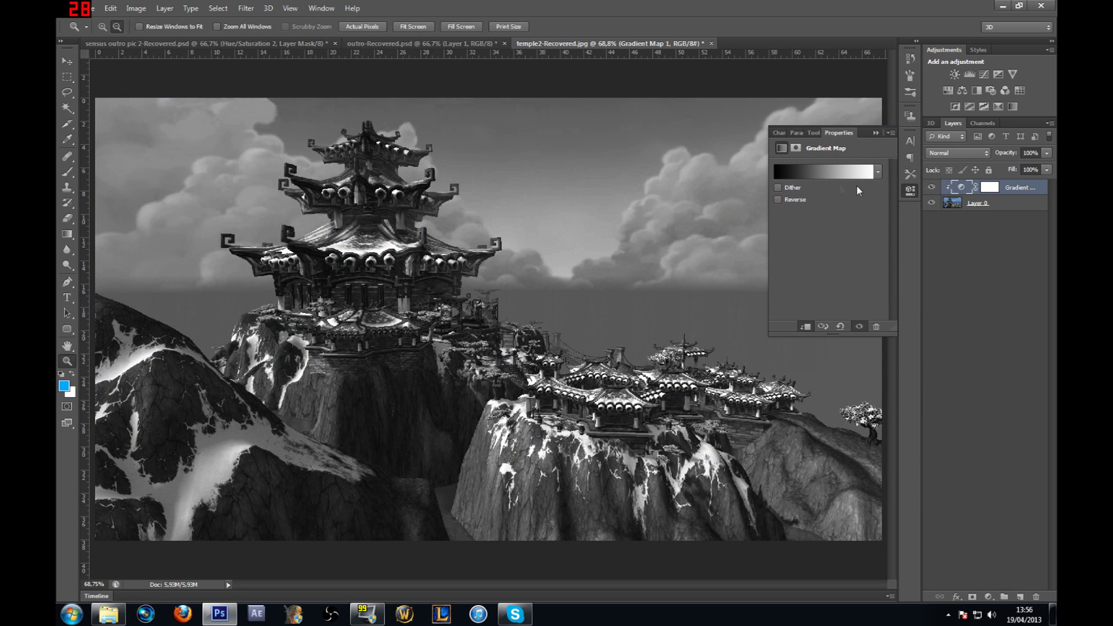
Blend Gradient Map 1 in Overlay at 100% opacity, then add a second Gradient Map layer.
click(958, 152)
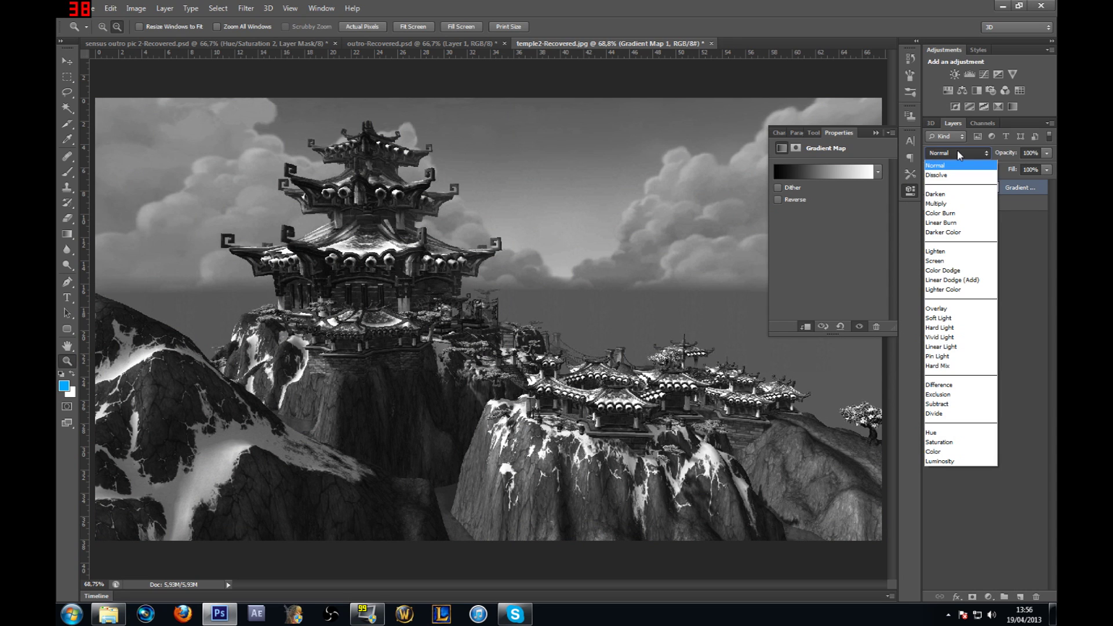
click(958, 165)
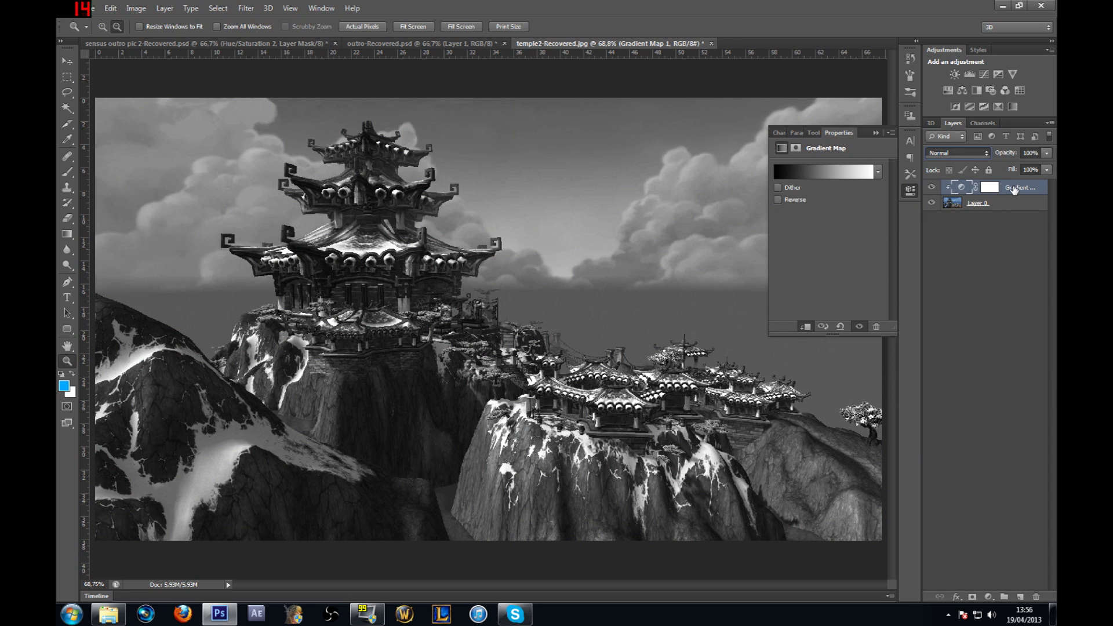
click(966, 153)
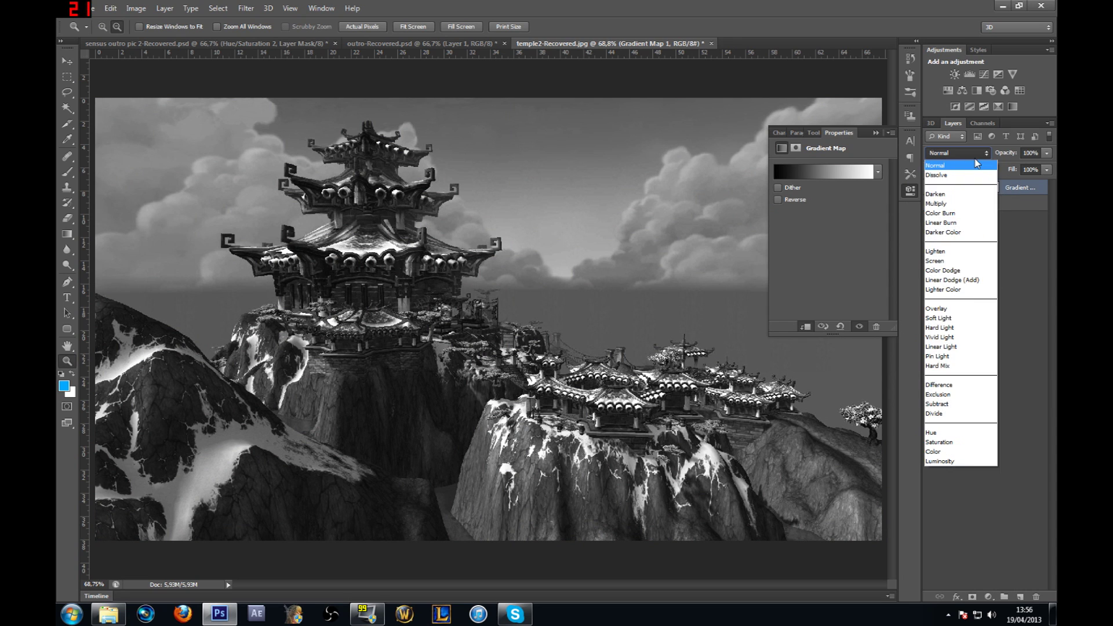
click(943, 311)
click(1047, 153)
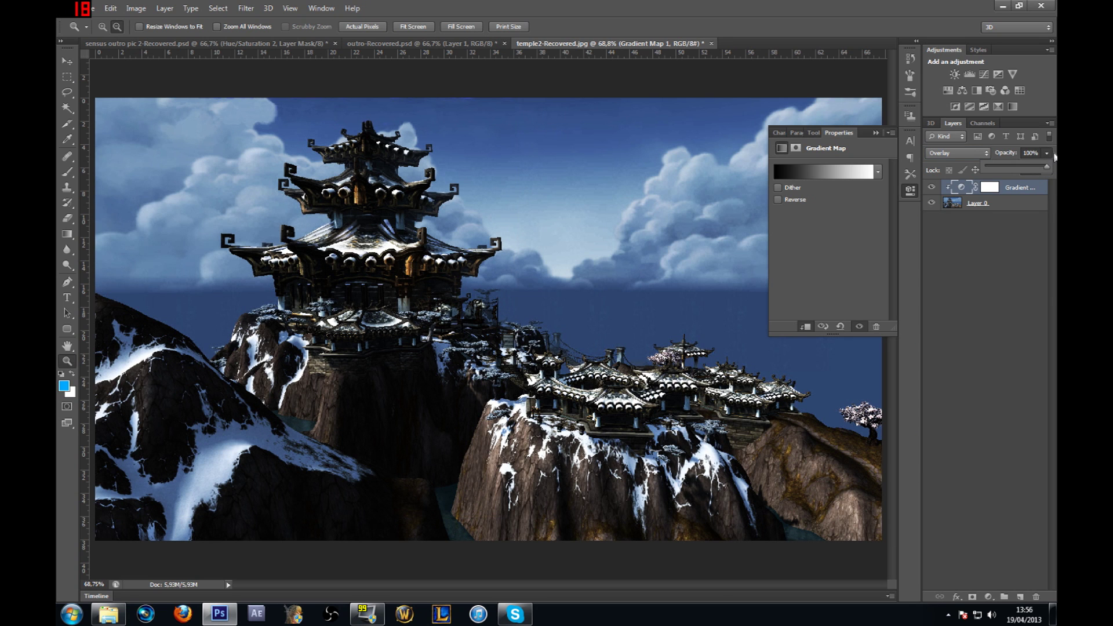
click(1054, 157)
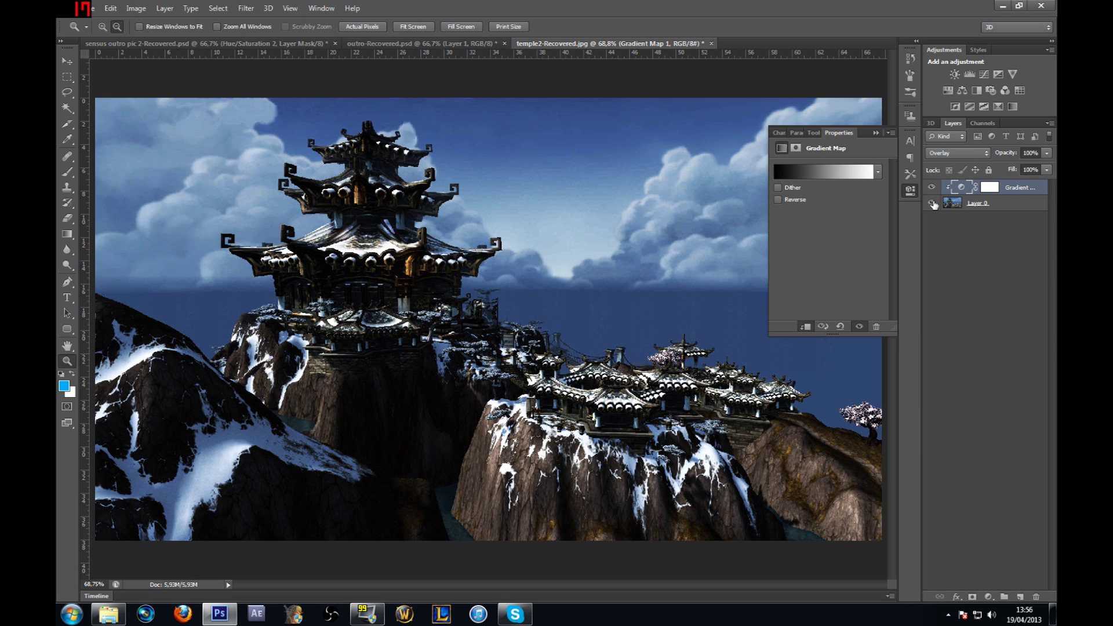
drag(873, 133, 873, 133)
click(873, 133)
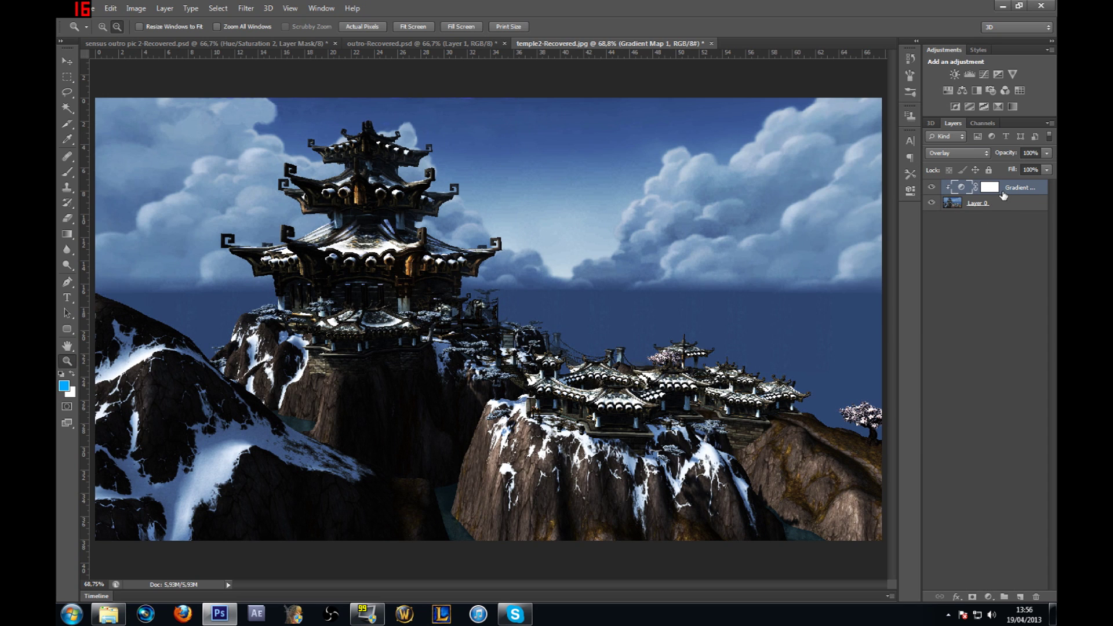
click(1017, 109)
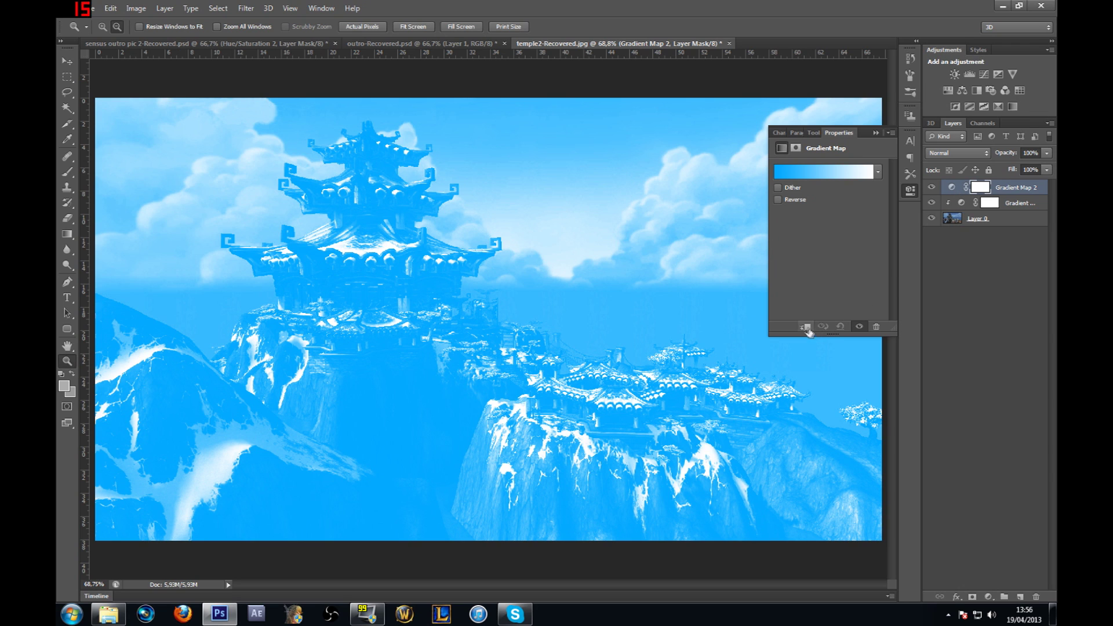
Clip Gradient Map 2 to the layers below and set its left gradient stop to black.
click(804, 327)
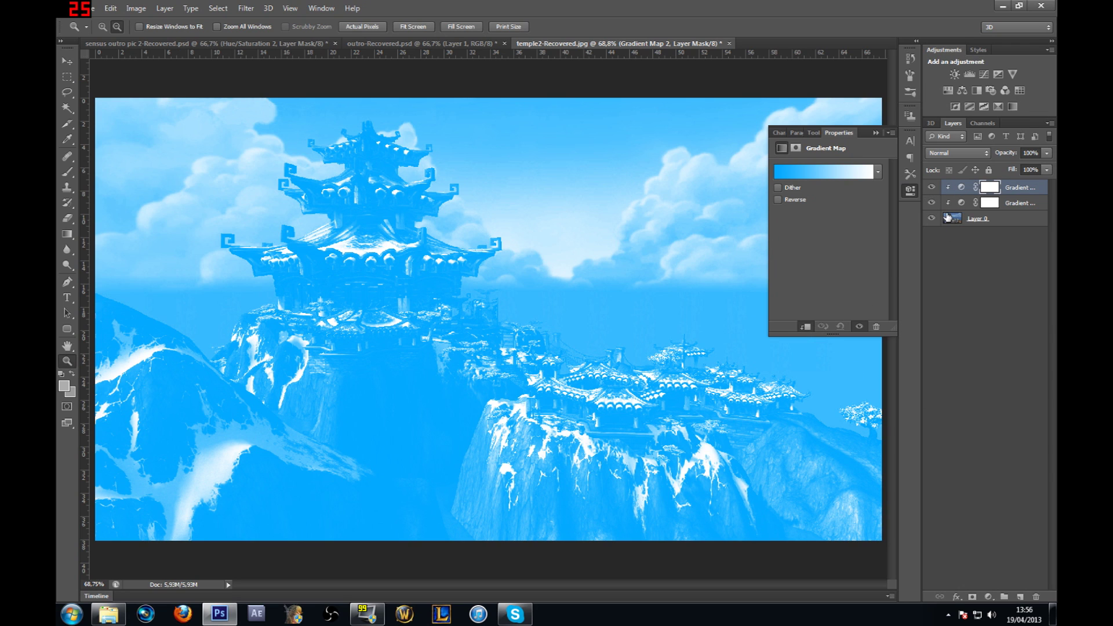
click(856, 172)
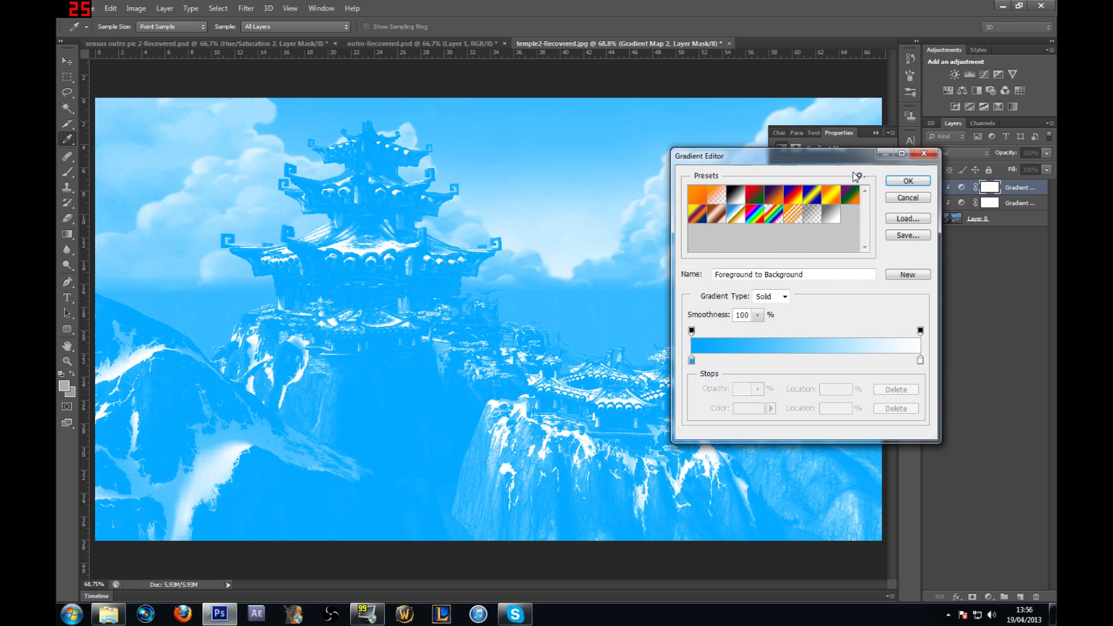
click(692, 360)
click(748, 413)
drag(667, 302, 583, 365)
key(Escape)
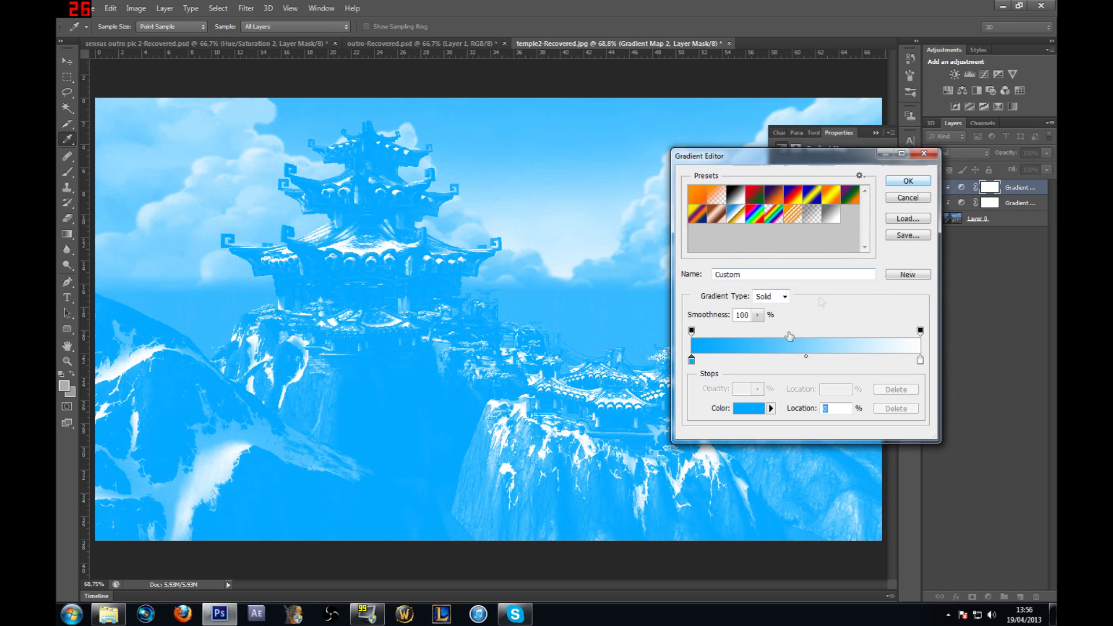
click(748, 409)
drag(737, 279, 627, 325)
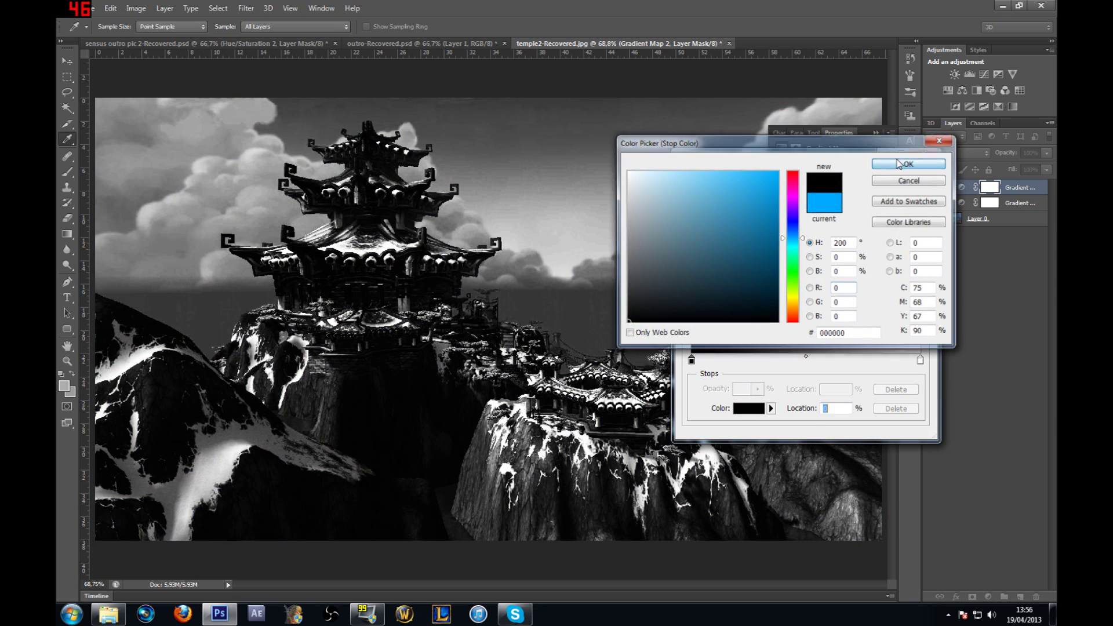
click(896, 158)
Set the right gradient stop to dark blue #003dae and confirm the black-to-blue gradient.
click(920, 360)
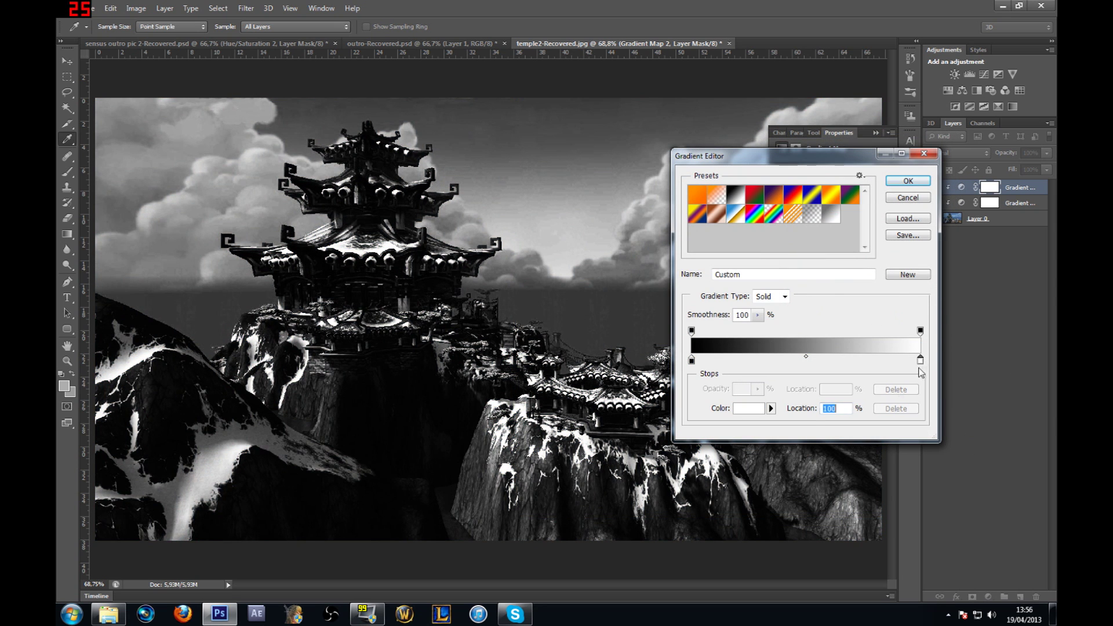
click(748, 408)
drag(798, 242, 801, 234)
click(777, 172)
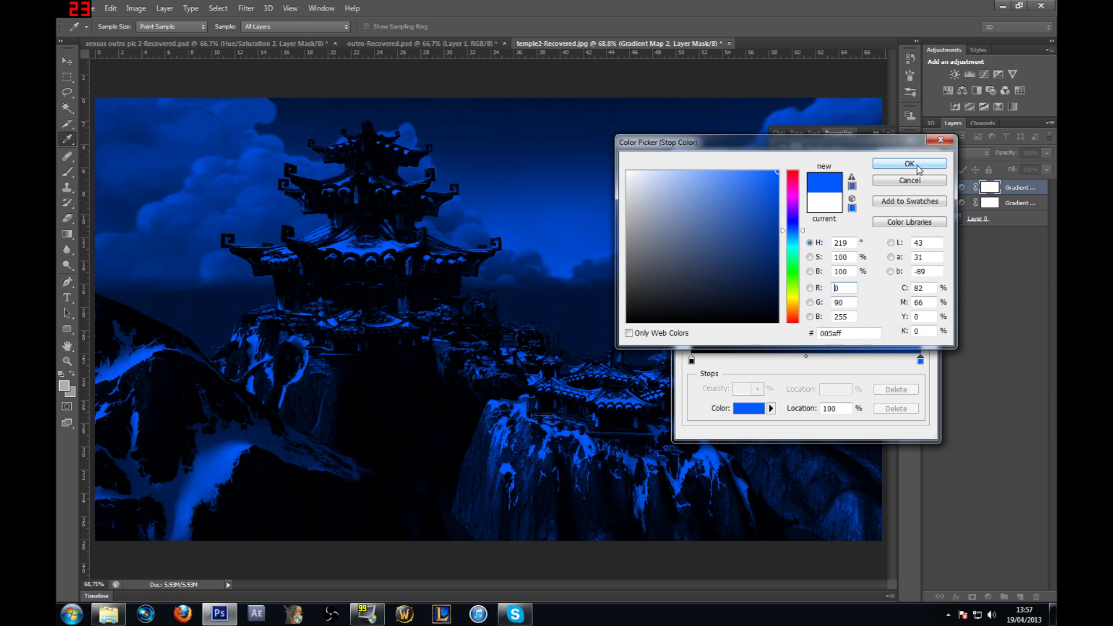
mouse_move(749, 222)
mouse_down()
mouse_move(777, 200)
mouse_move(777, 220)
mouse_up()
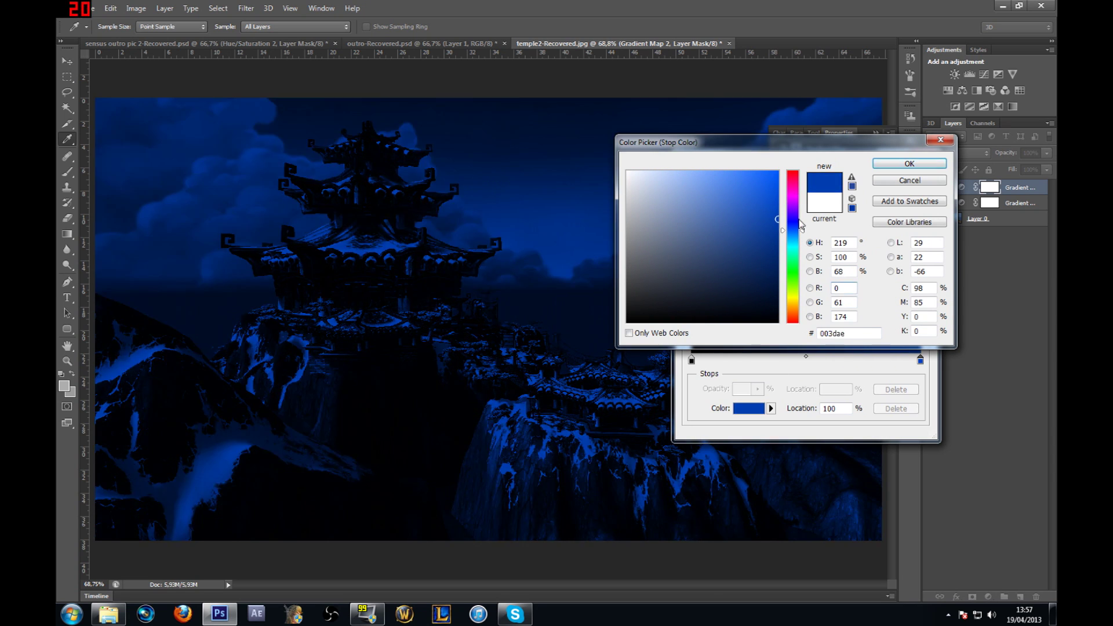
click(910, 164)
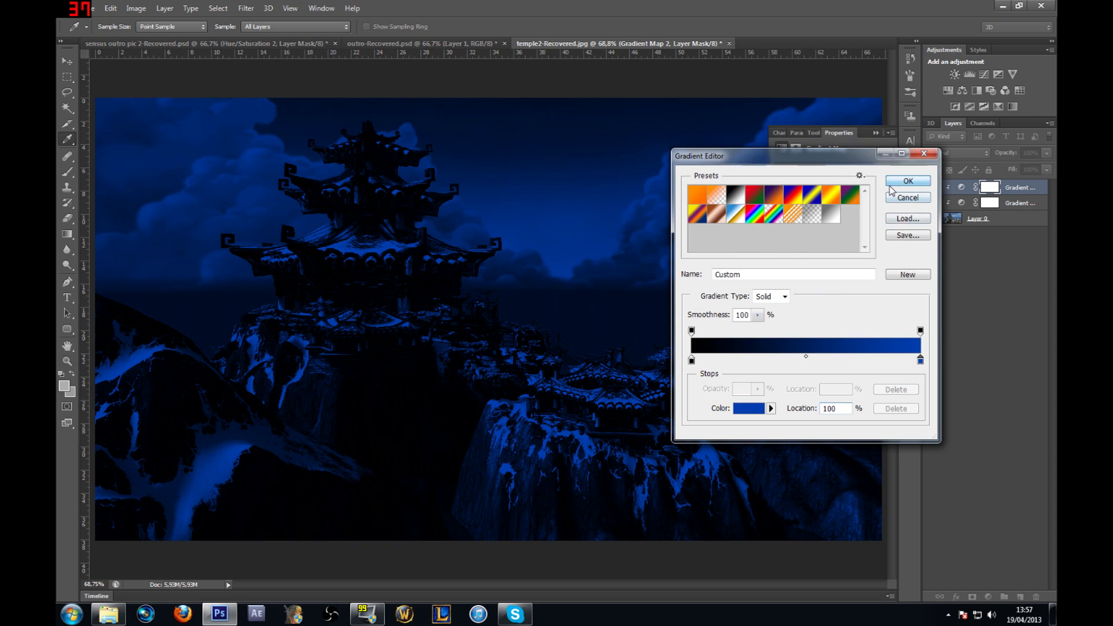
click(914, 200)
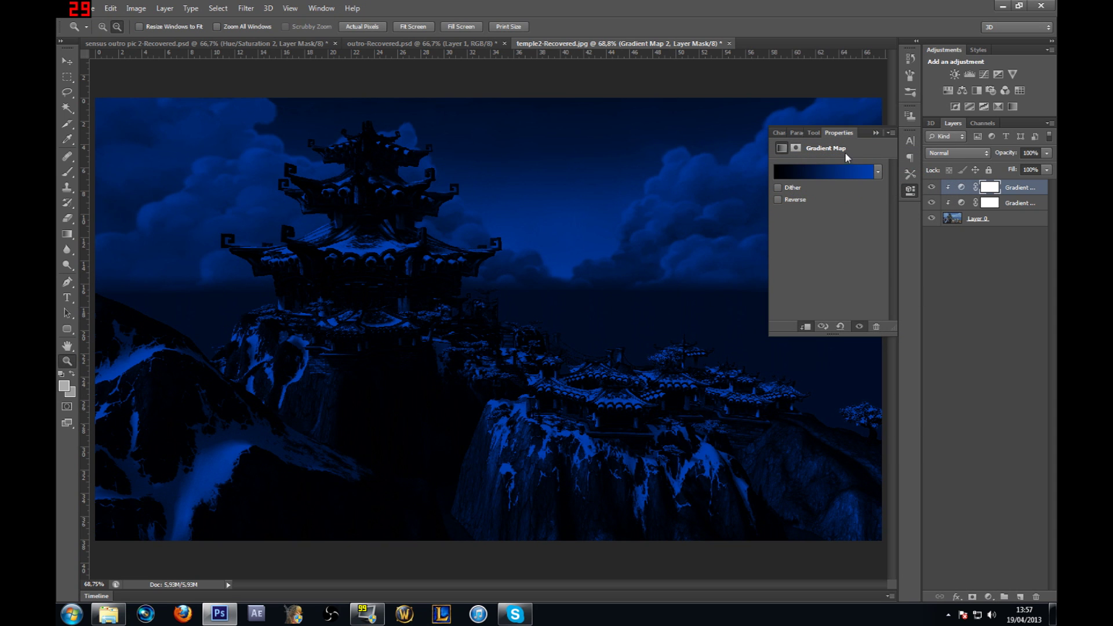
click(877, 135)
Set Gradient Map 2 to Overlay at 44% opacity, then toggle Gradient Map 1 off and on to compare.
click(958, 153)
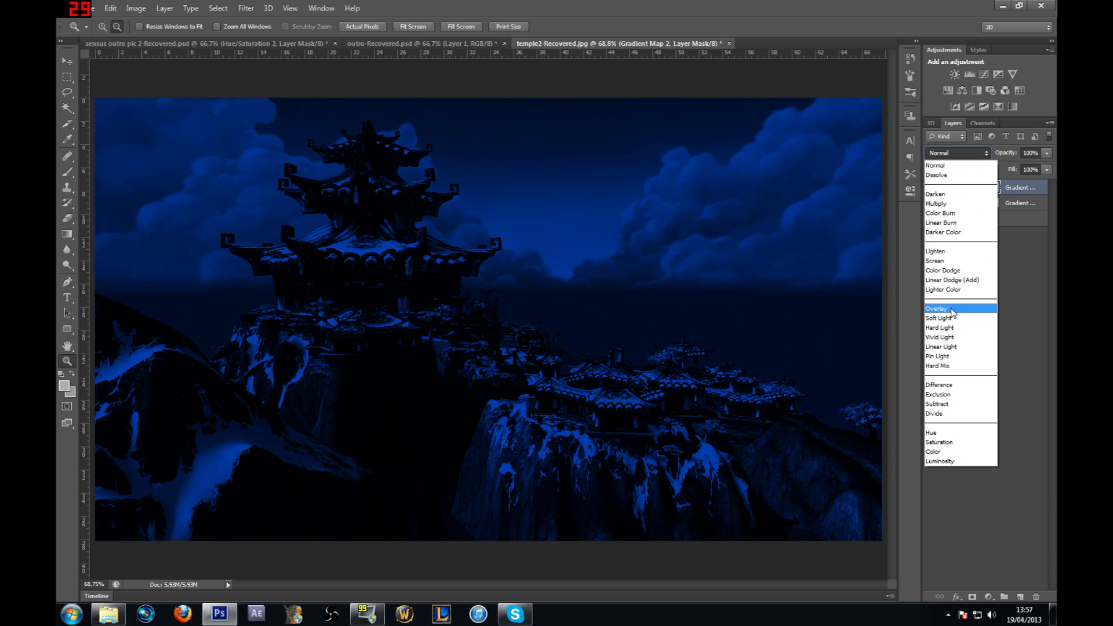
click(952, 312)
click(1046, 153)
drag(1047, 168, 1005, 168)
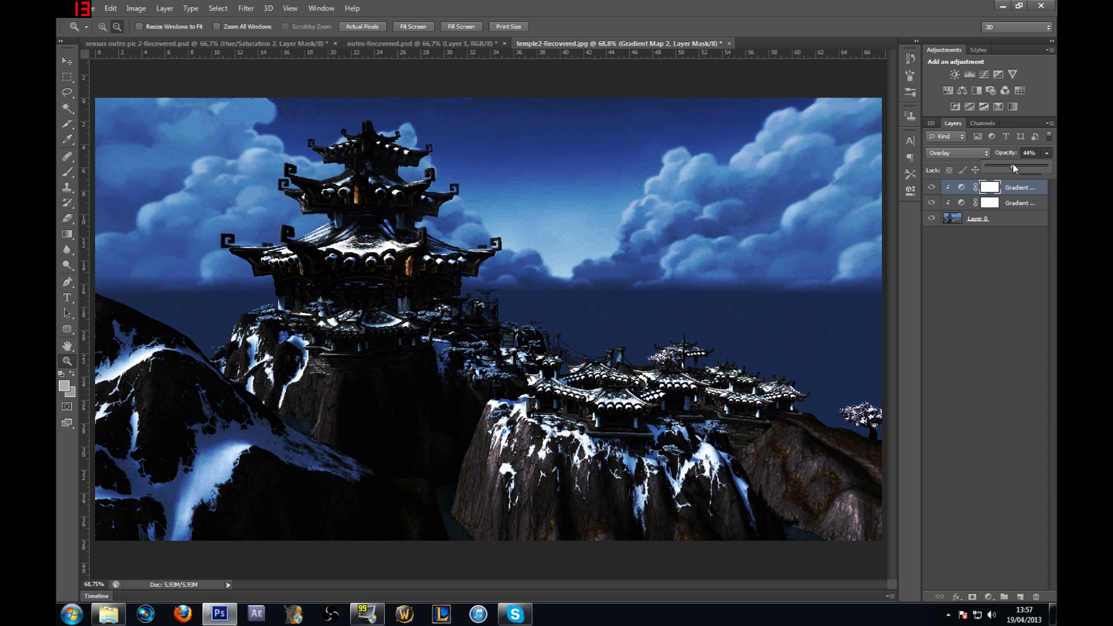
click(1011, 254)
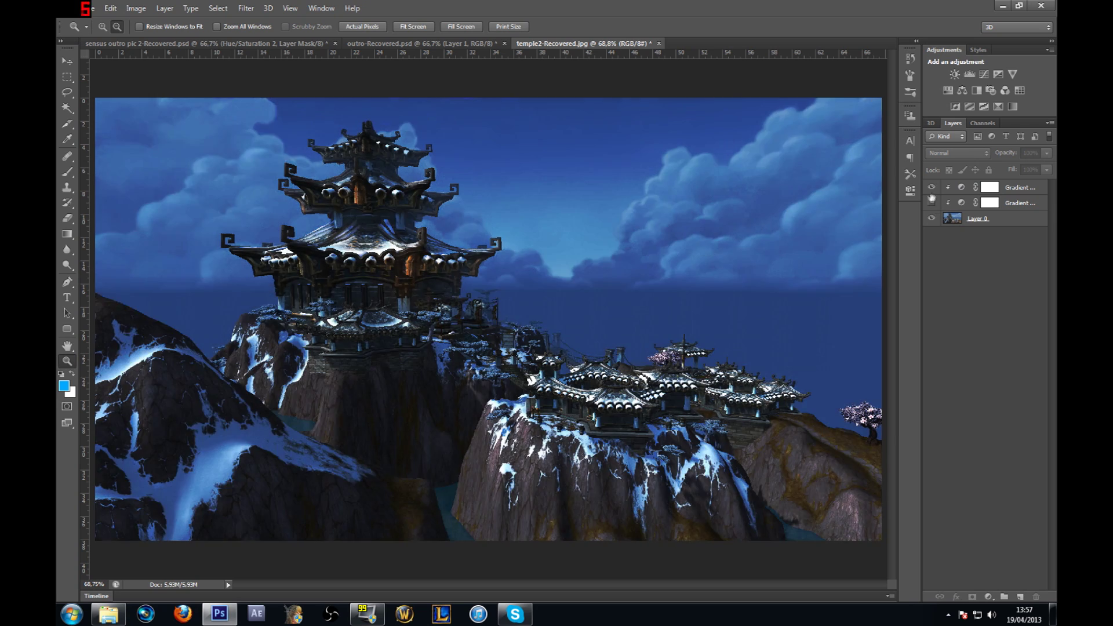
click(932, 202)
click(932, 203)
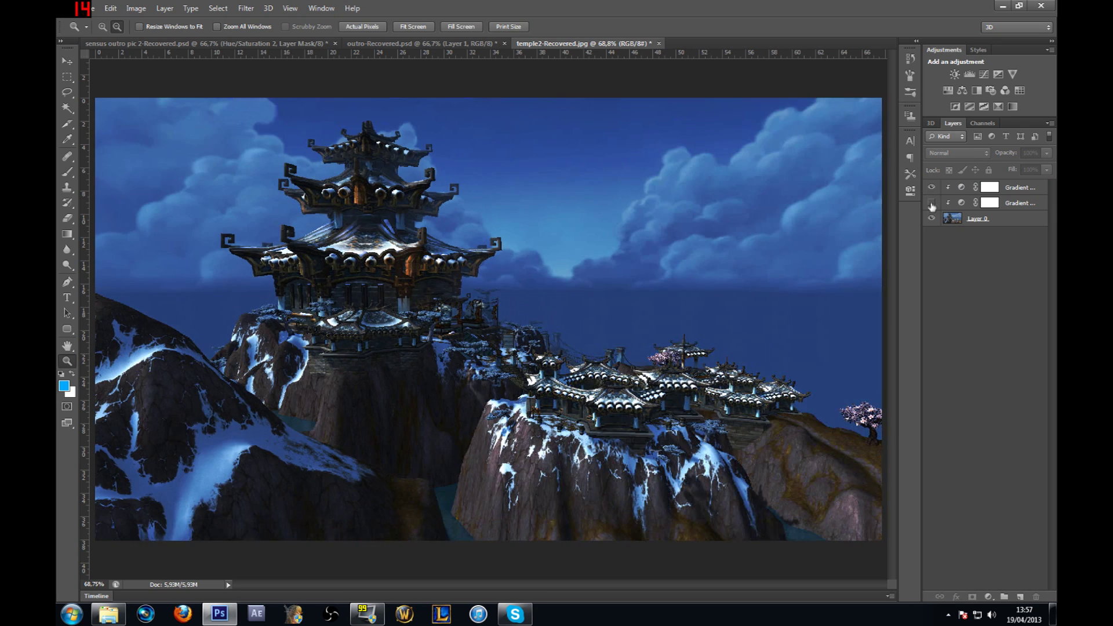